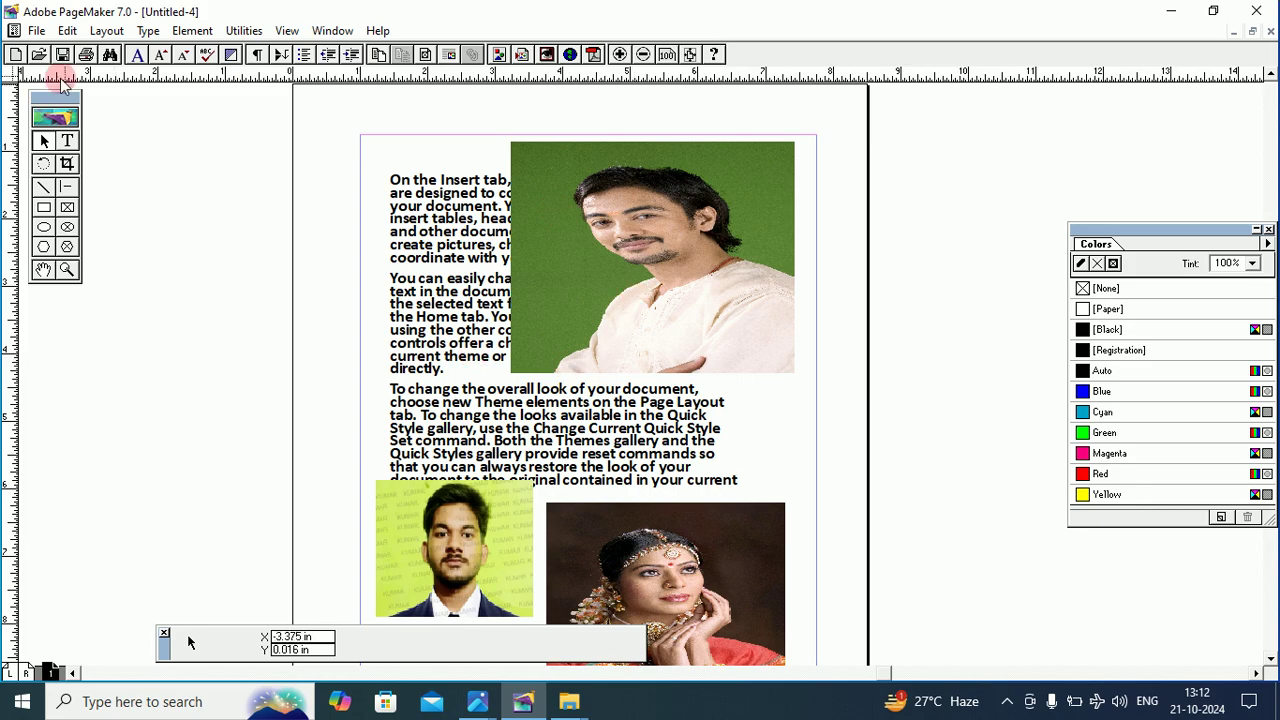
Start saving the untitled publication and choose the "pagemaker file" folder as its destination.
{"action": "left_click", "coordinate": [37, 31]}
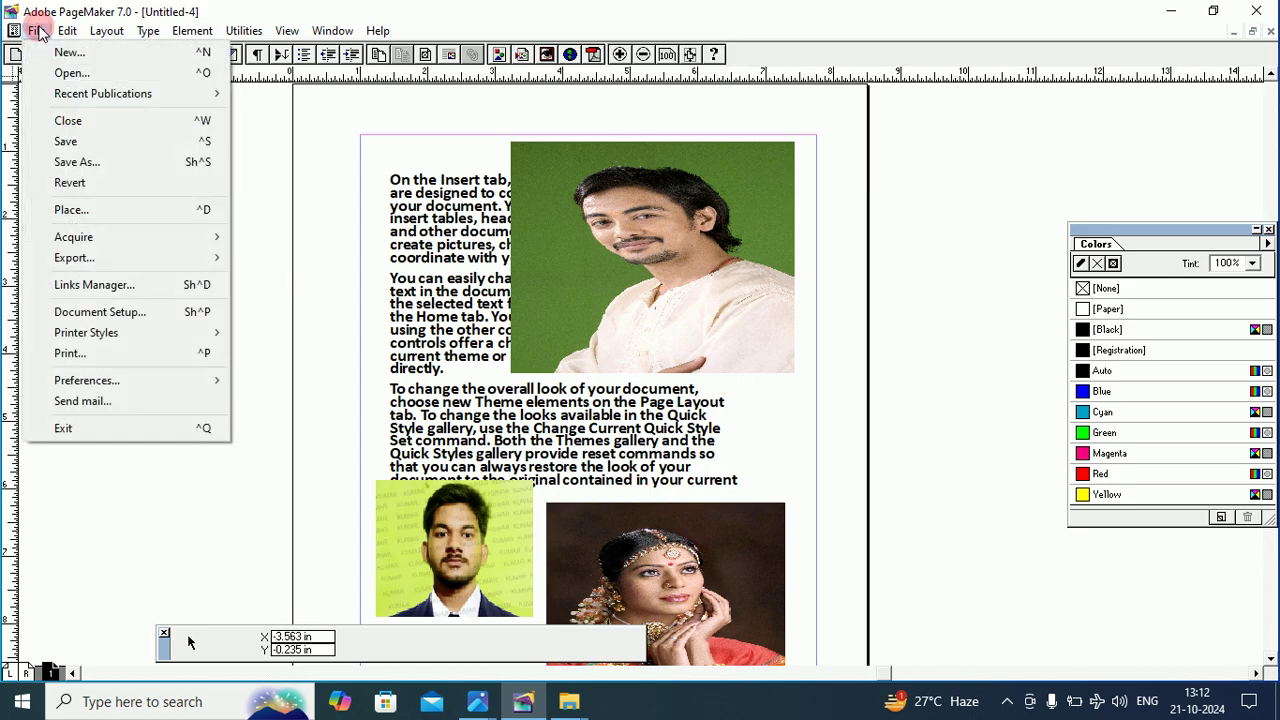
{"action": "left_click", "coordinate": [84, 144]}
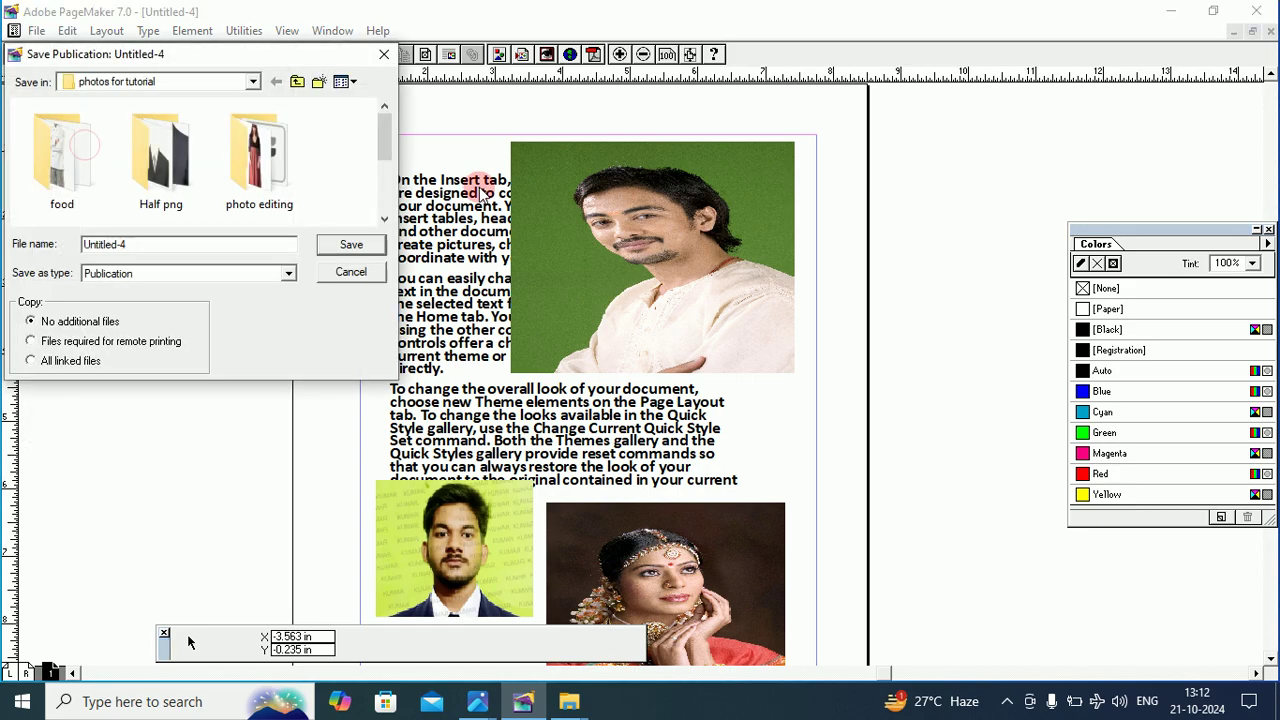
{"action": "left_click_drag", "start_coordinate": [238, 52], "coordinate": [407, 78]}
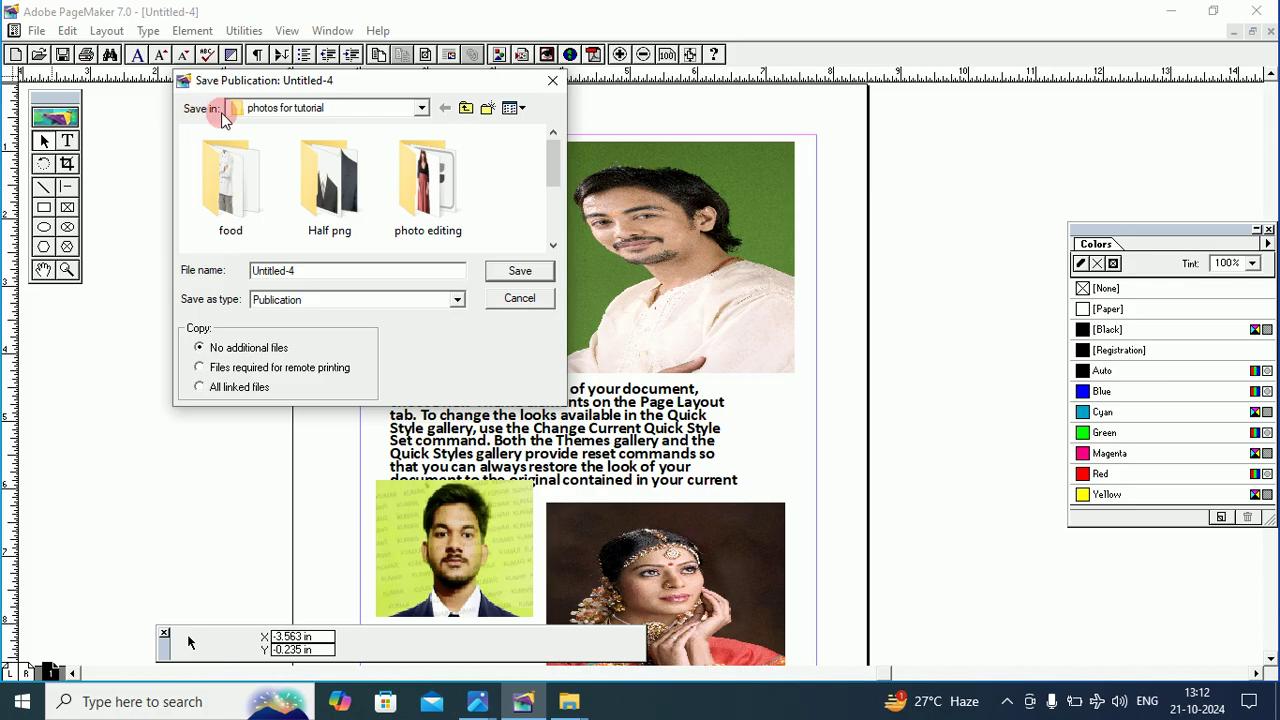
{"action": "left_click", "coordinate": [420, 108]}
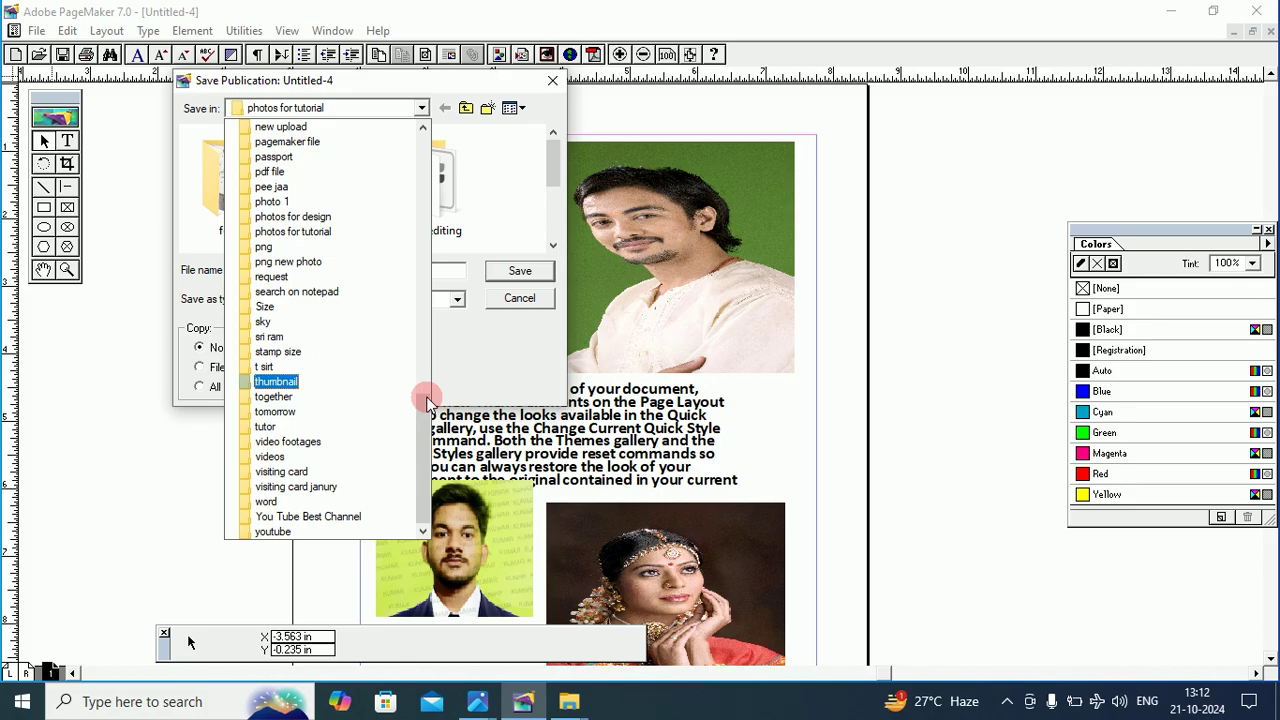
{"action": "left_click", "coordinate": [288, 142]}
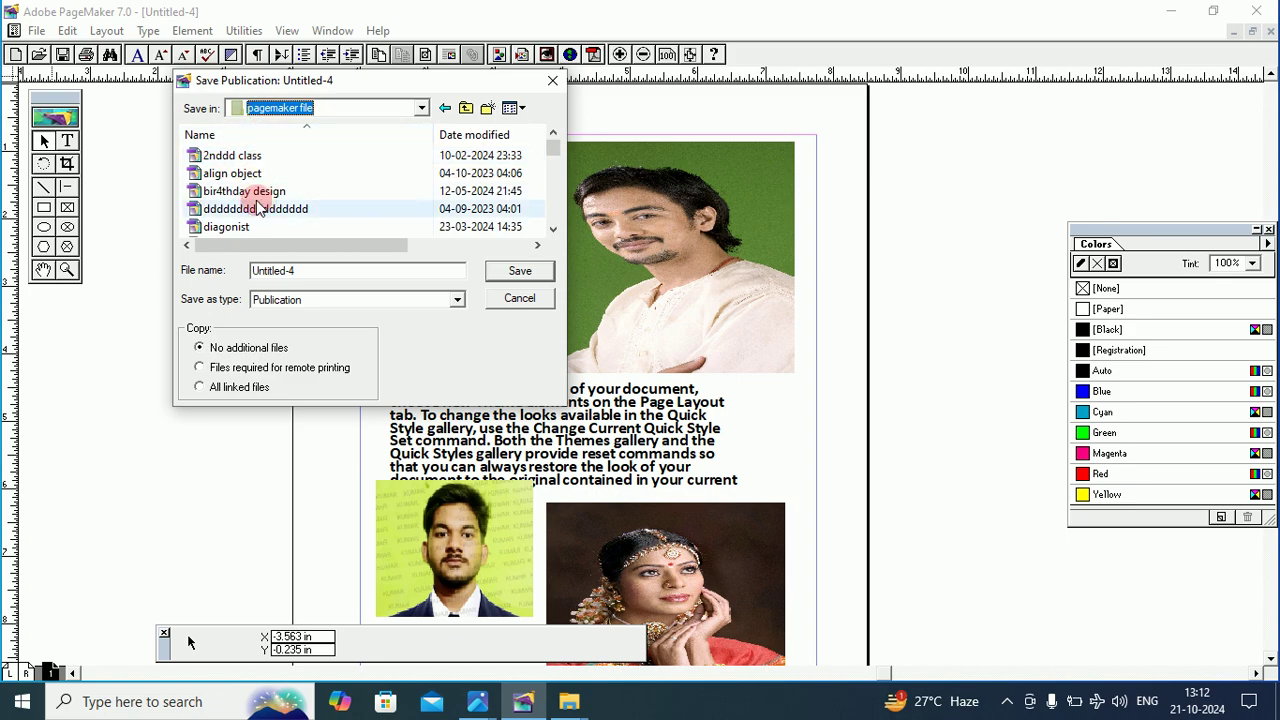
Name the file "tutorial", keep Publication as the file type, and save it.
{"action": "left_click", "coordinate": [309, 280]}
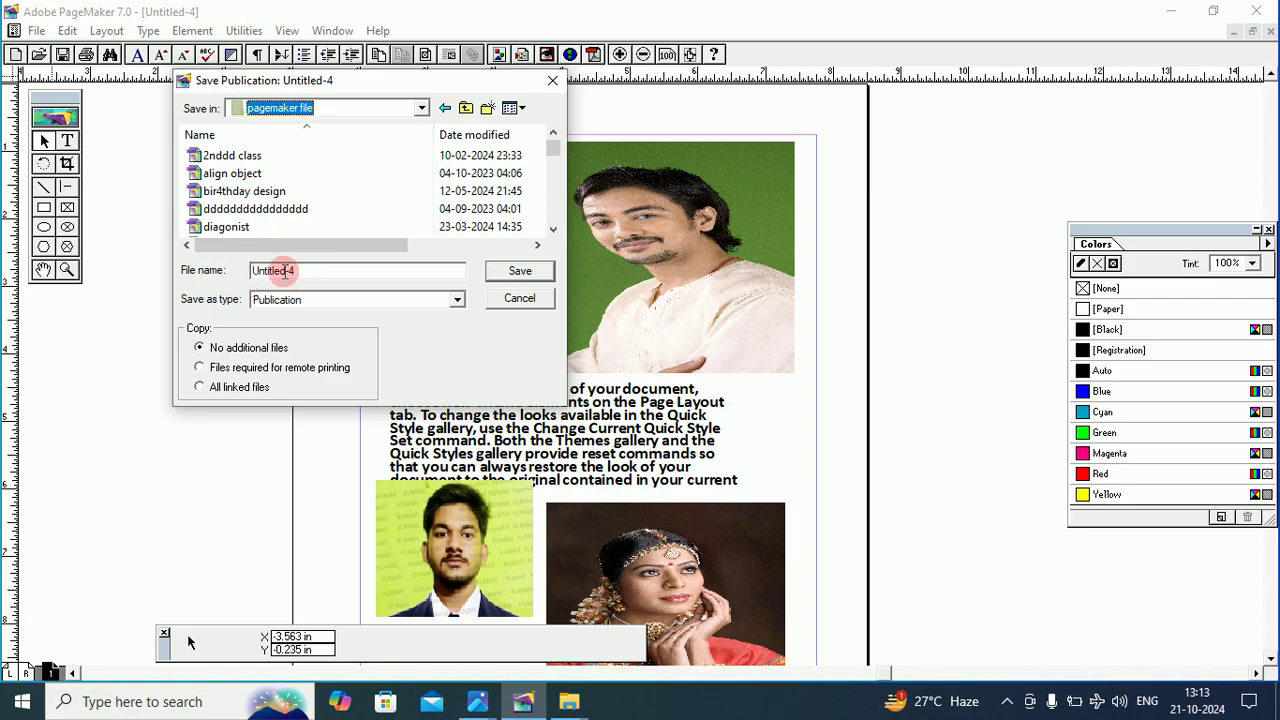
{"action": "left_click_drag", "start_coordinate": [305, 280], "coordinate": [361, 274]}
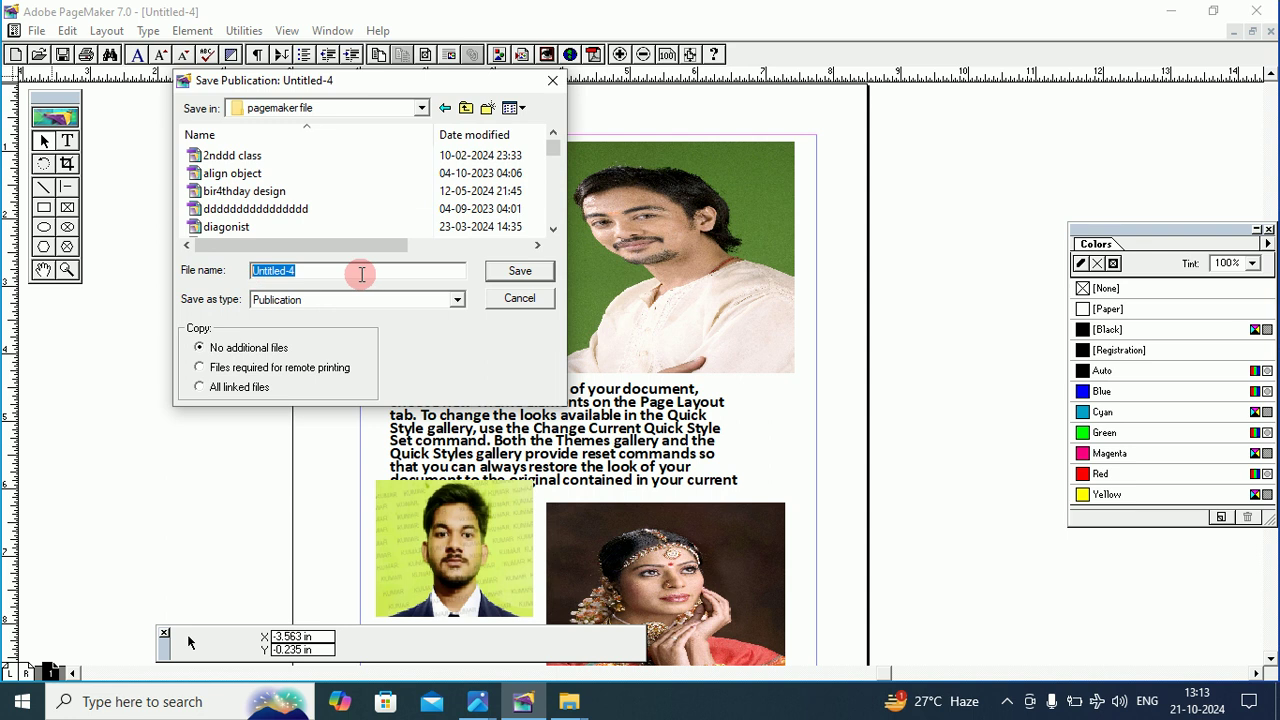
{"action": "type", "text": "tutorial"}
{"action": "left_click", "coordinate": [276, 300]}
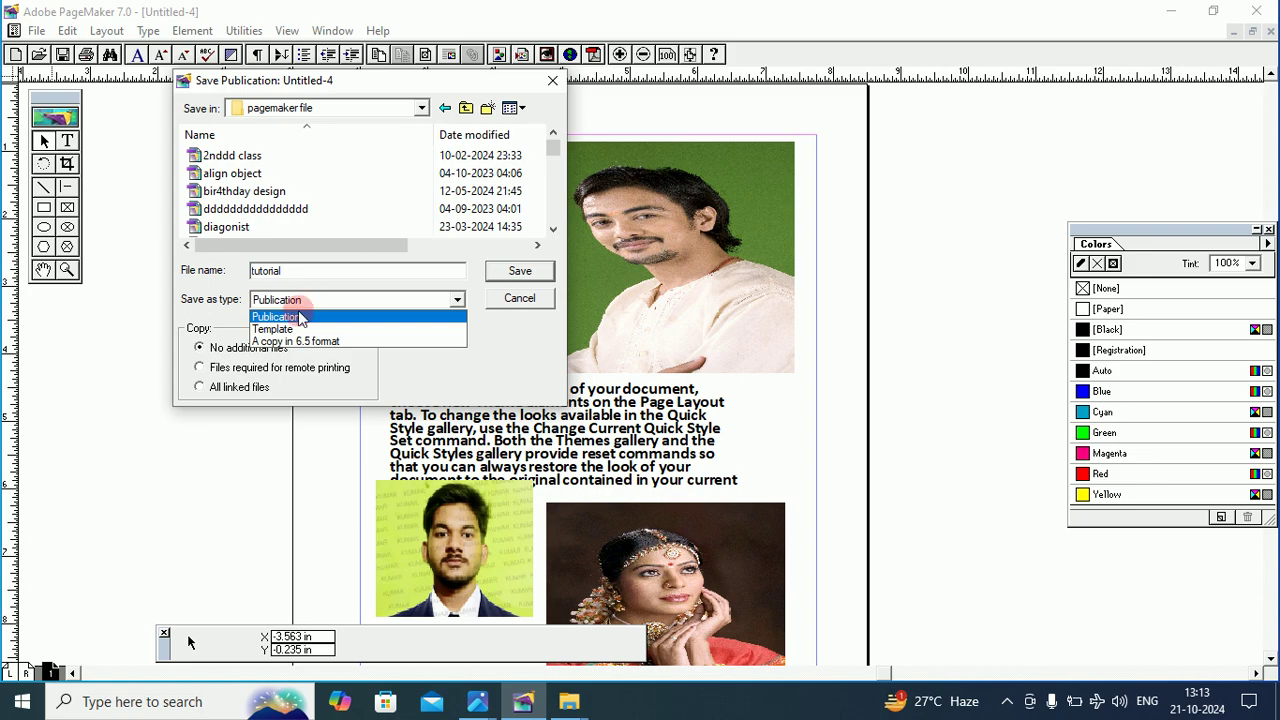
{"action": "left_click", "coordinate": [288, 316]}
{"action": "left_click", "coordinate": [333, 300]}
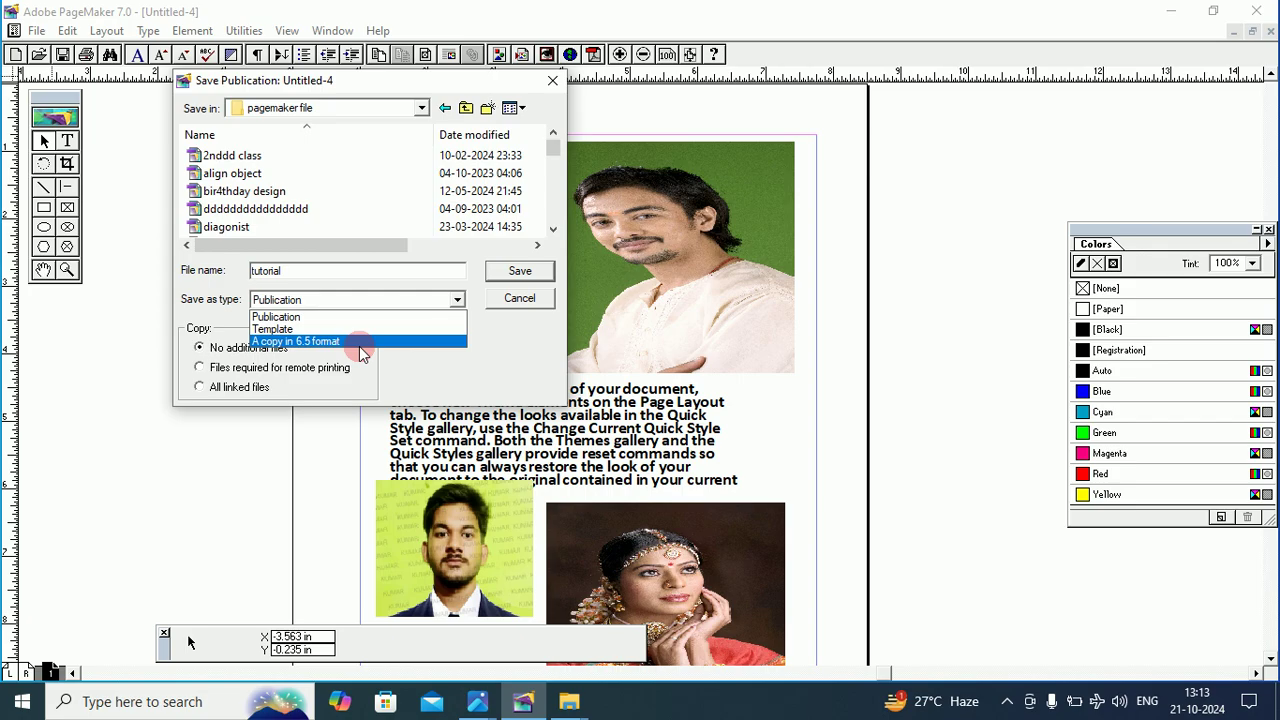
{"action": "left_click", "coordinate": [298, 318]}
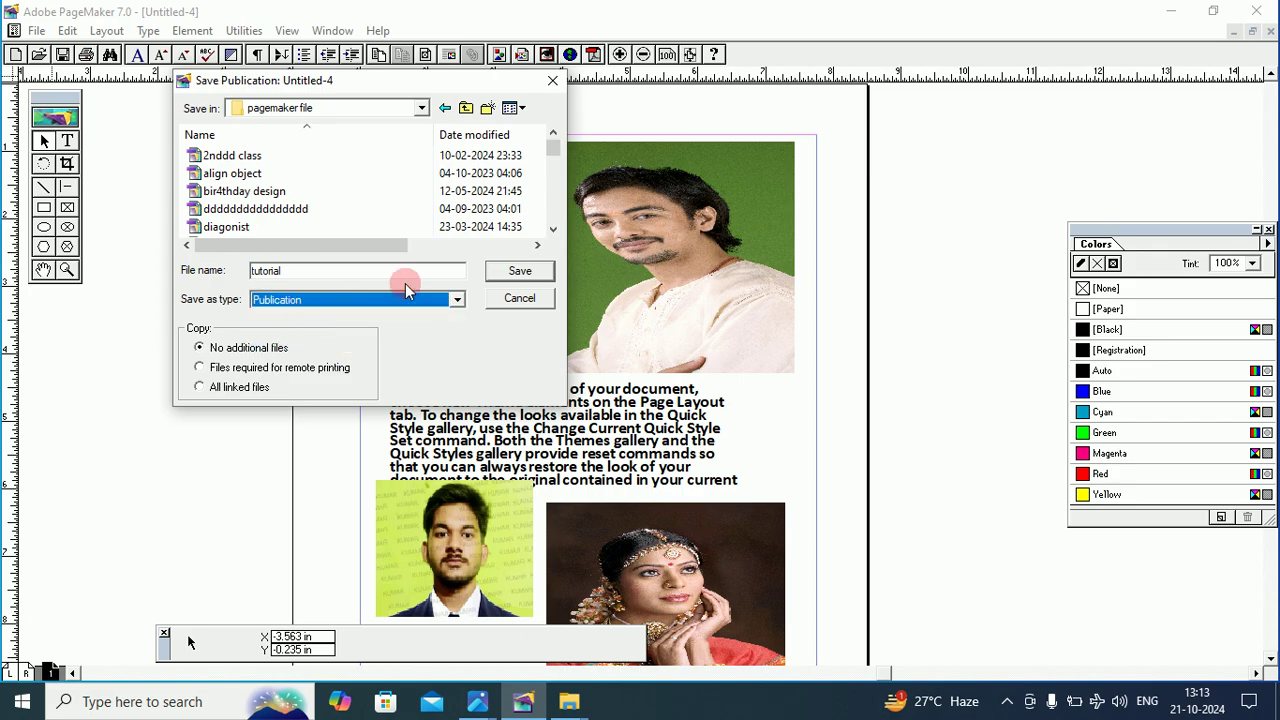
{"action": "left_click", "coordinate": [520, 271]}
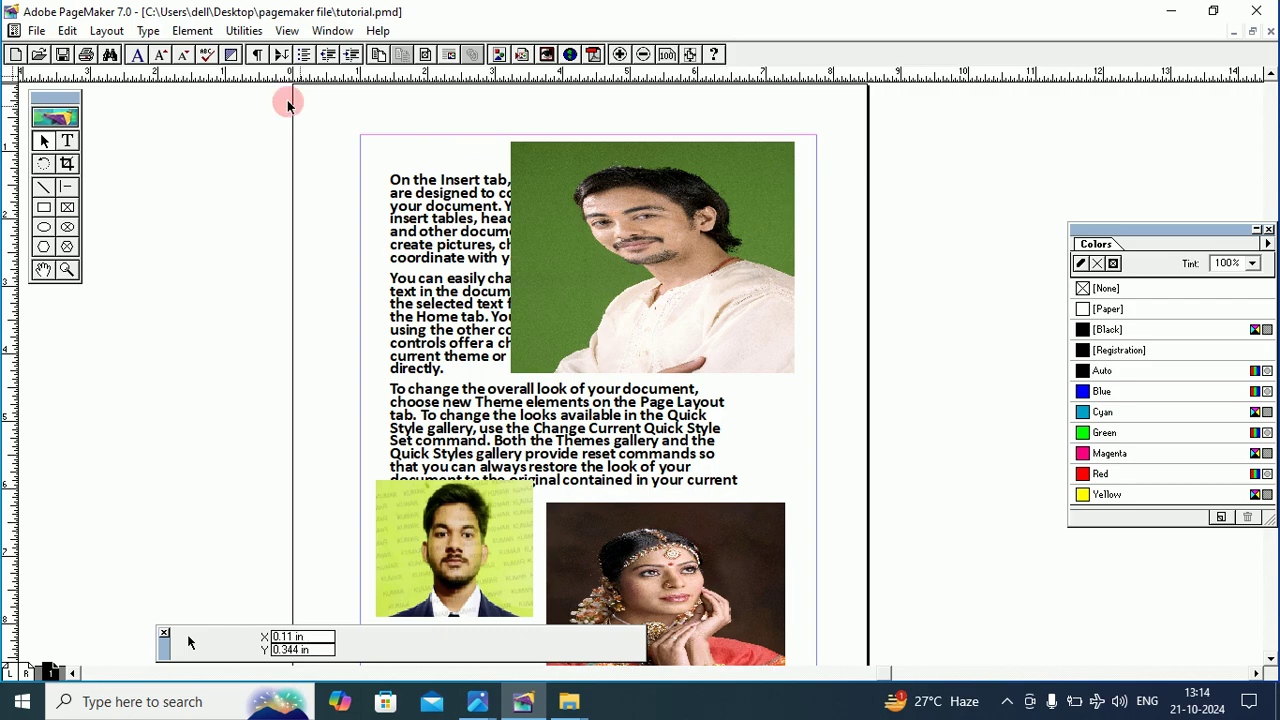
Print the publication using Microsoft Print to PDF as the printer.
{"action": "left_click", "coordinate": [37, 30]}
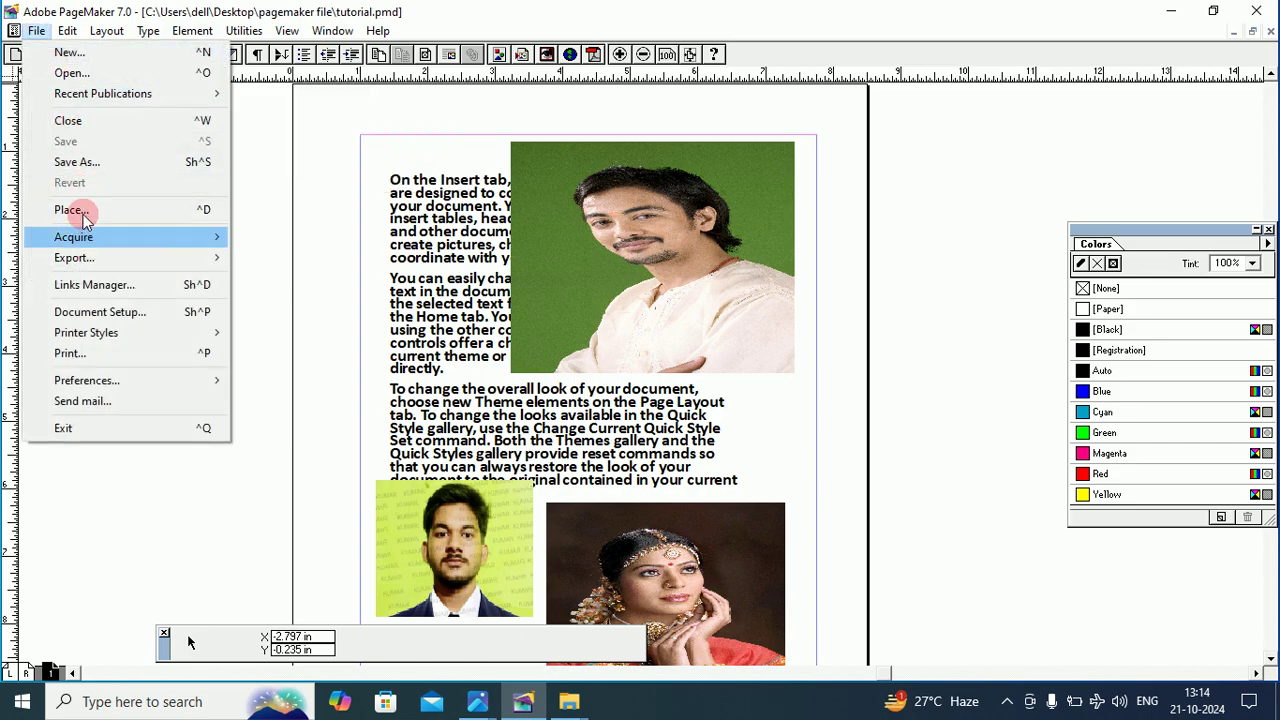
{"action": "left_click", "coordinate": [131, 355]}
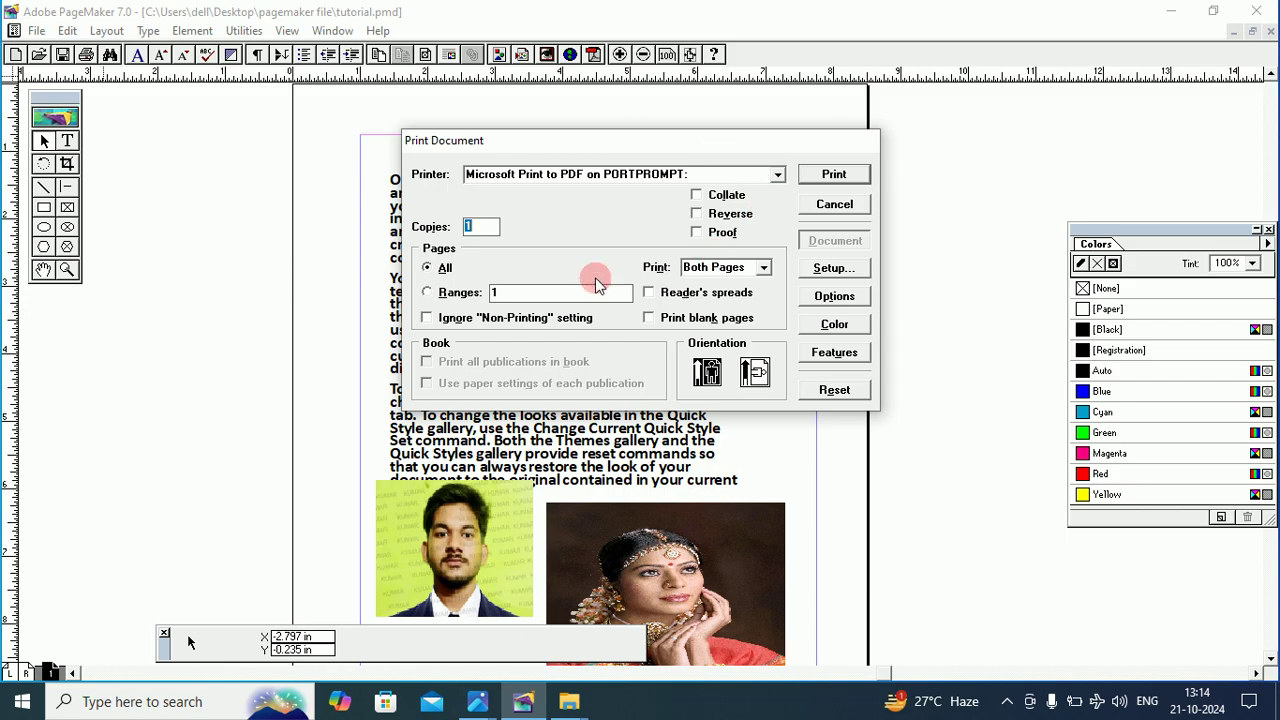
{"action": "left_click", "coordinate": [514, 176]}
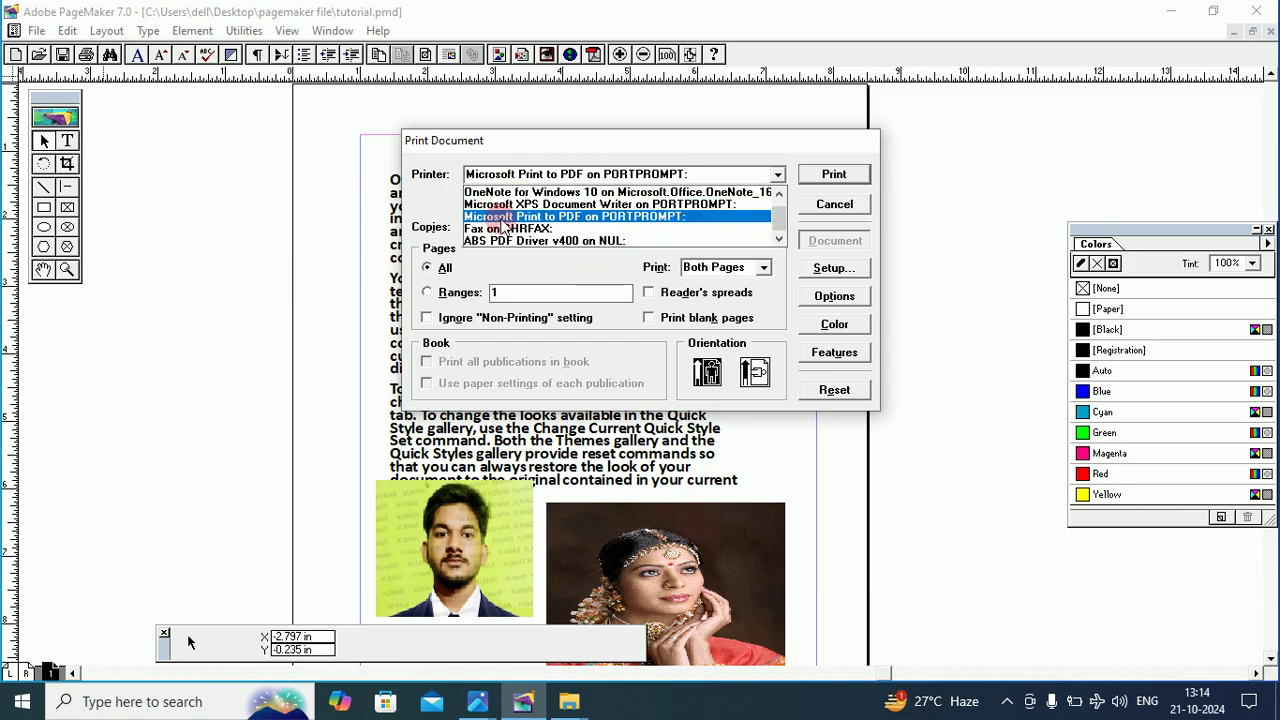
{"action": "left_click", "coordinate": [593, 222]}
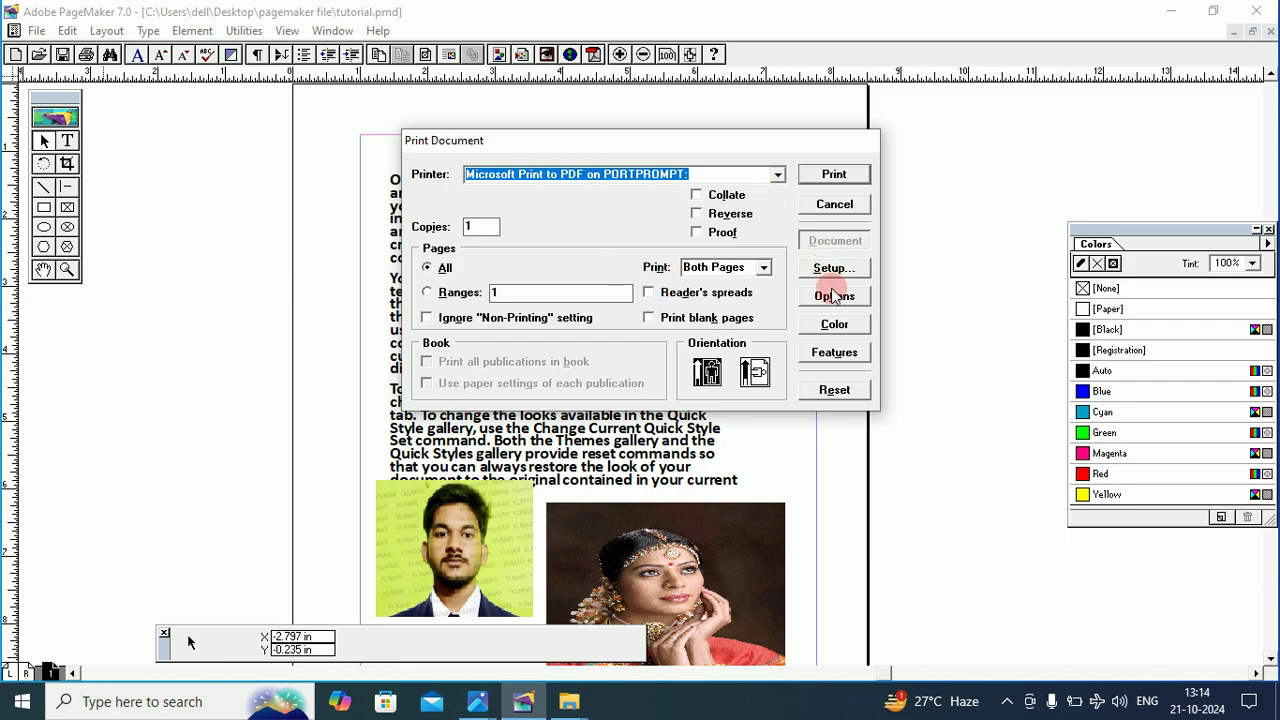
{"action": "left_click", "coordinate": [836, 176]}
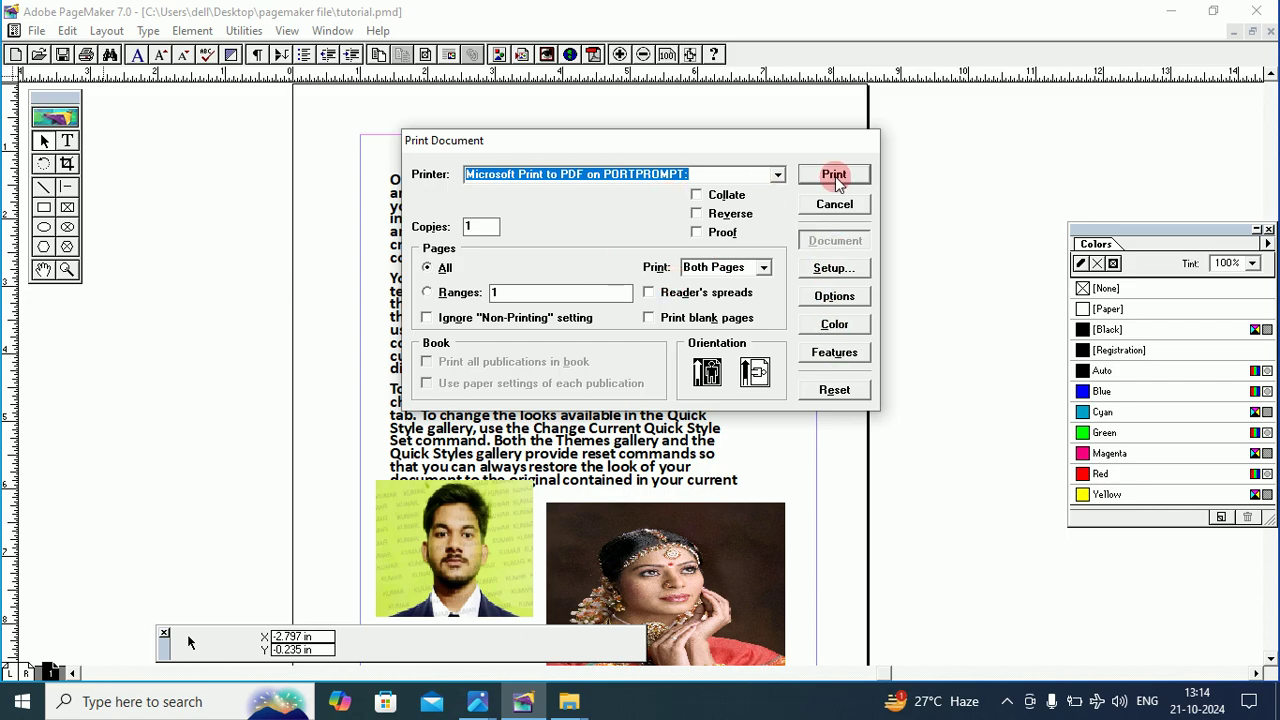
{"action": "left_click", "coordinate": [836, 177]}
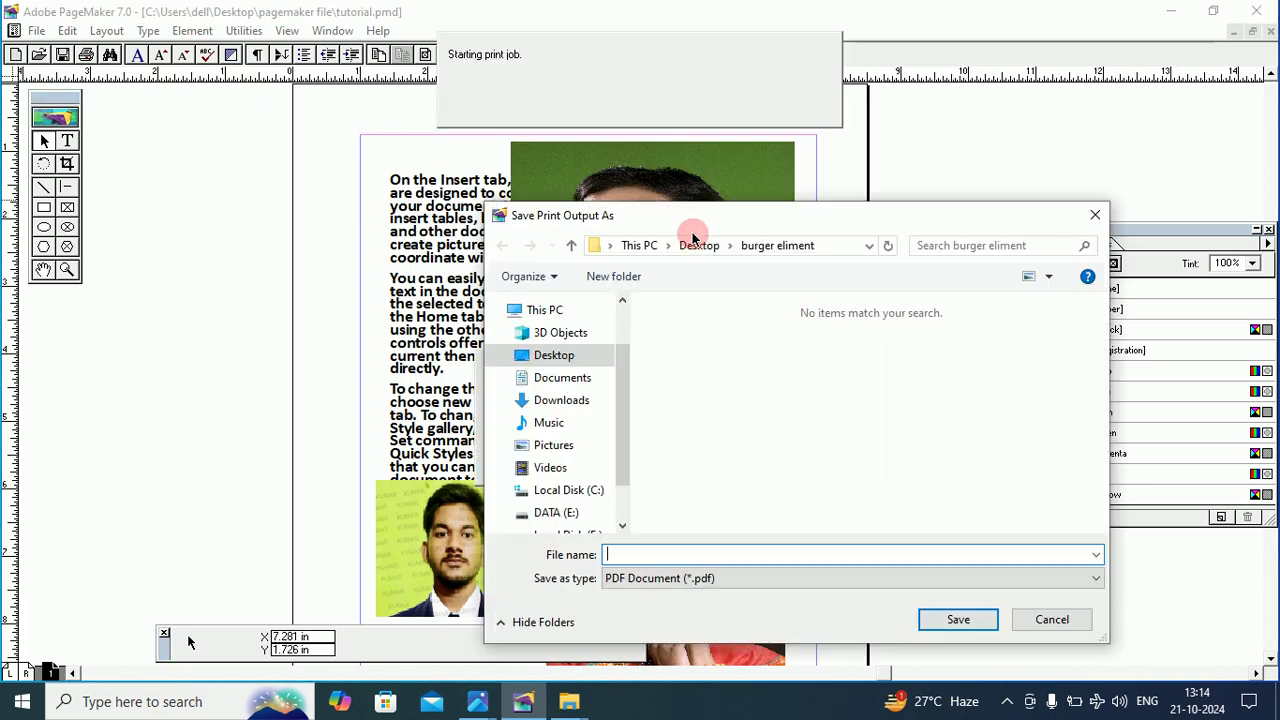
Set the "pagemaker file" folder on the Desktop as the destination for the PDF output.
{"action": "left_click_drag", "start_coordinate": [734, 223], "coordinate": [489, 119]}
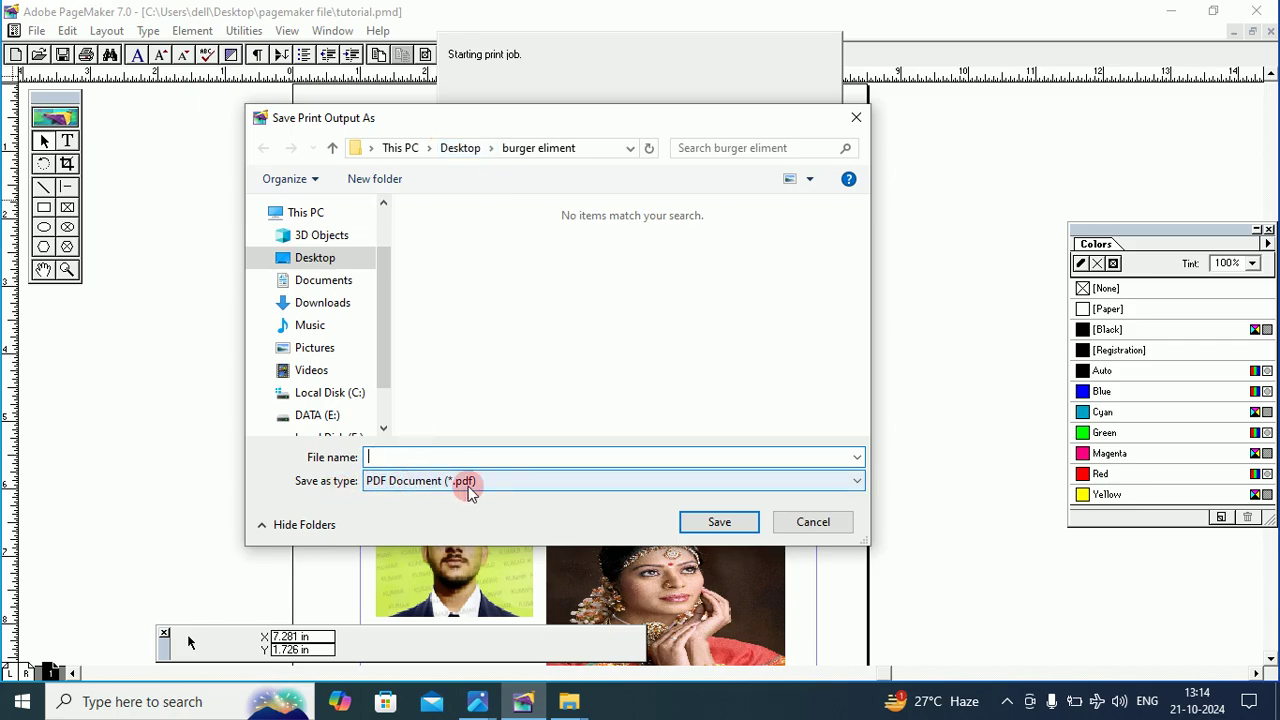
{"action": "left_click", "coordinate": [315, 262]}
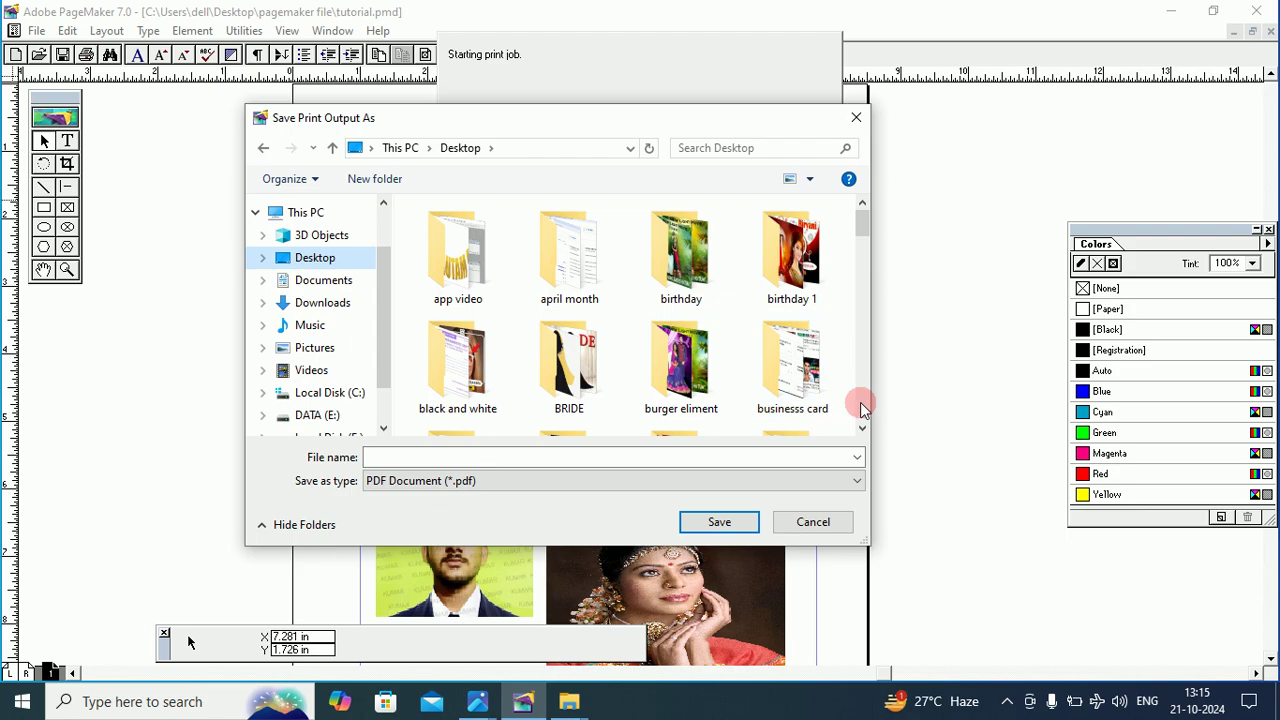
{"action": "left_click", "coordinate": [862, 428]}
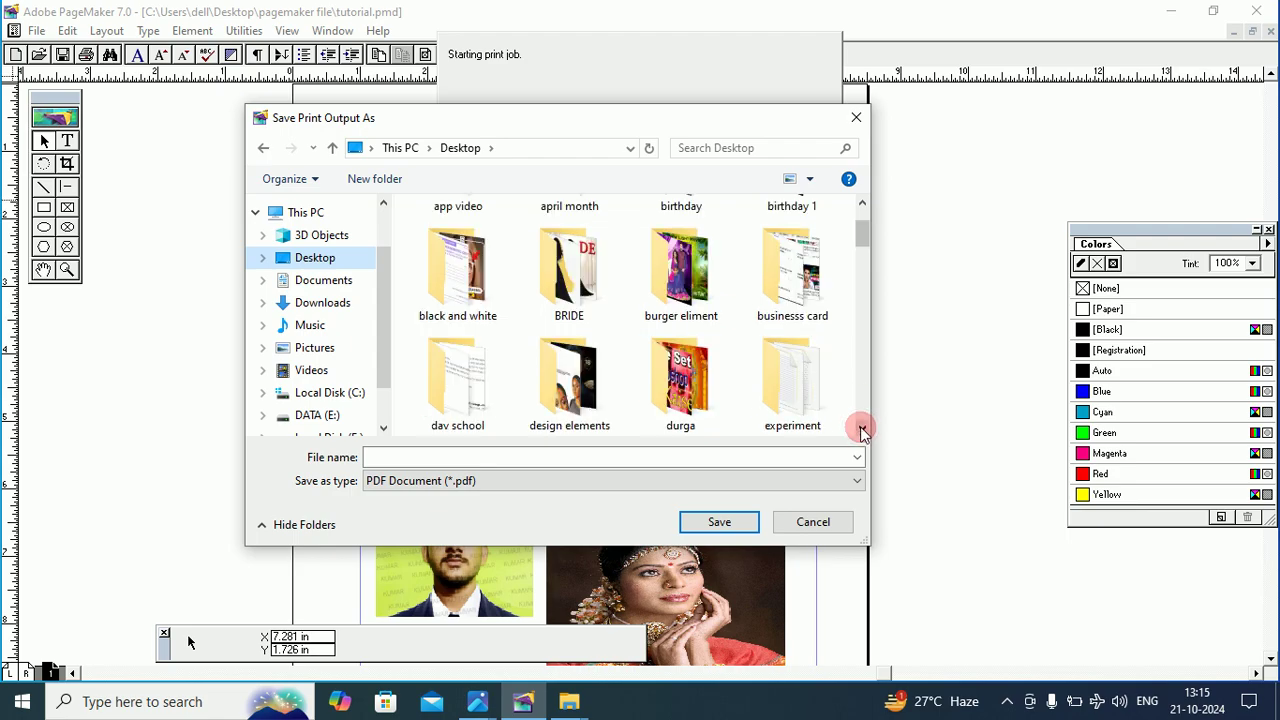
{"action": "left_click", "coordinate": [862, 428]}
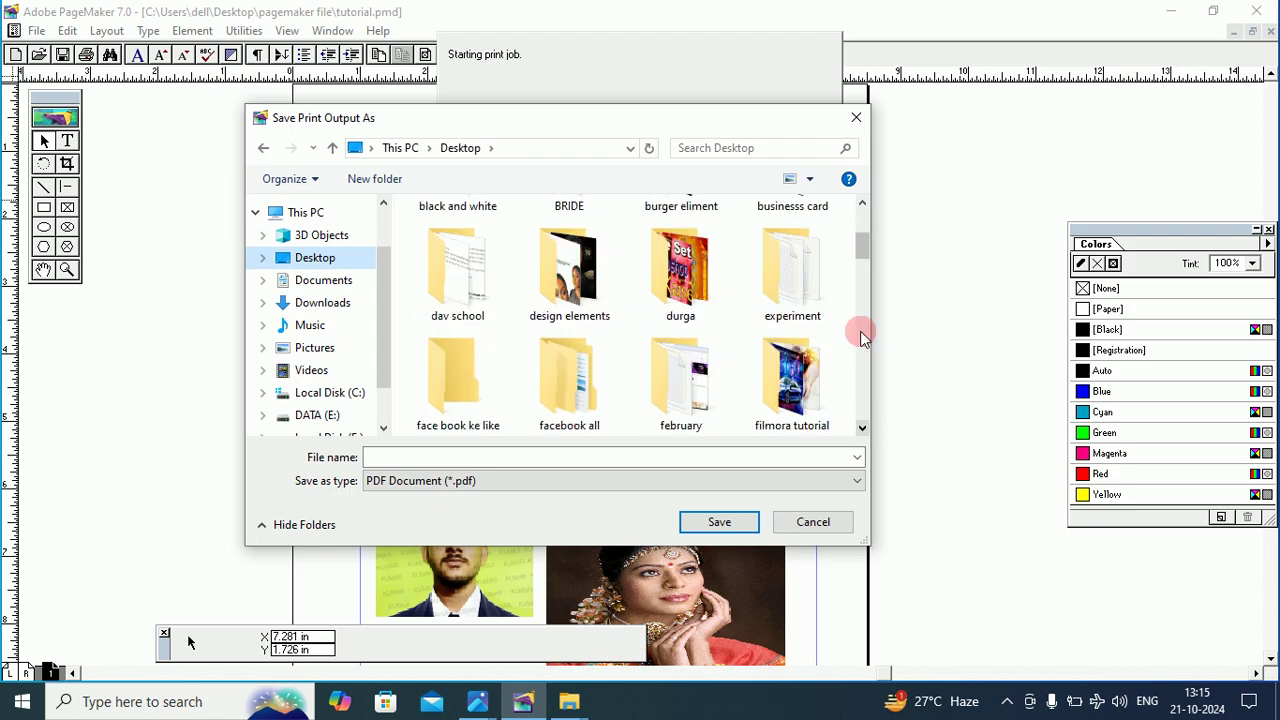
{"action": "left_click", "coordinate": [862, 428]}
{"action": "left_click", "coordinate": [862, 428]}
{"action": "left_click", "coordinate": [862, 428]}
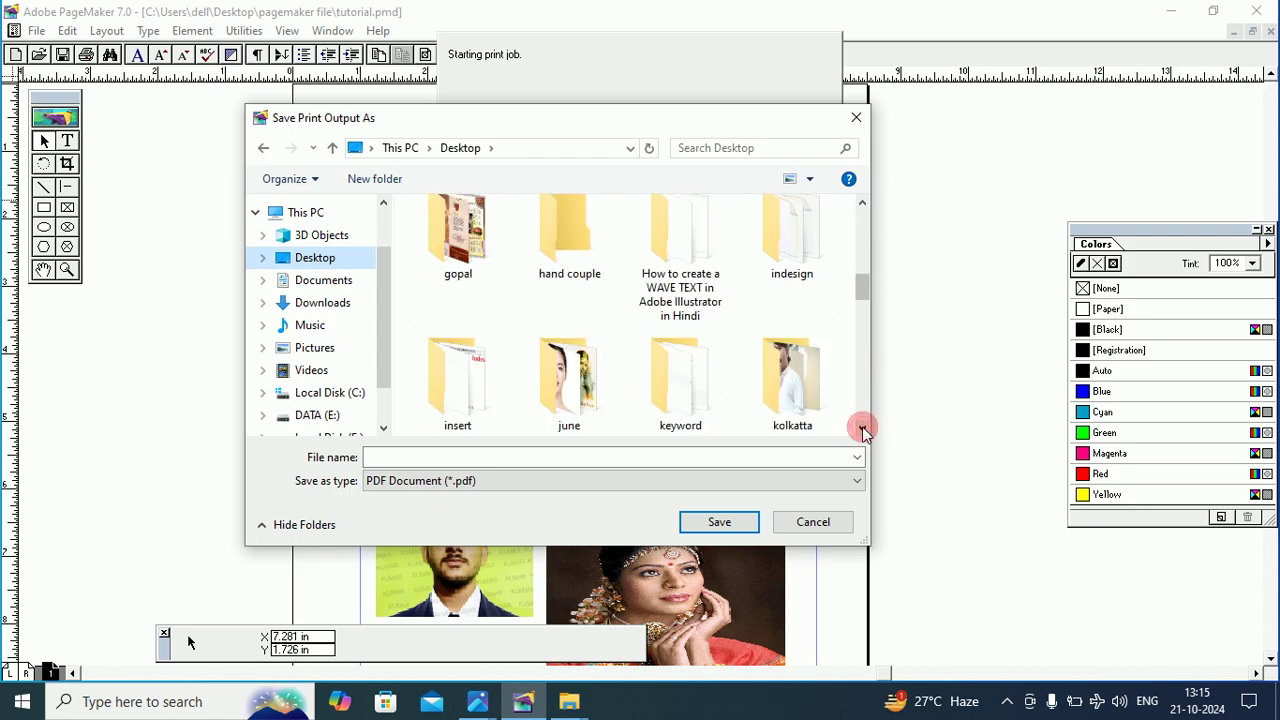
{"action": "left_click", "coordinate": [862, 428]}
{"action": "left_click", "coordinate": [862, 428]}
{"action": "left_click", "coordinate": [862, 428]}
{"action": "left_click", "coordinate": [862, 428]}
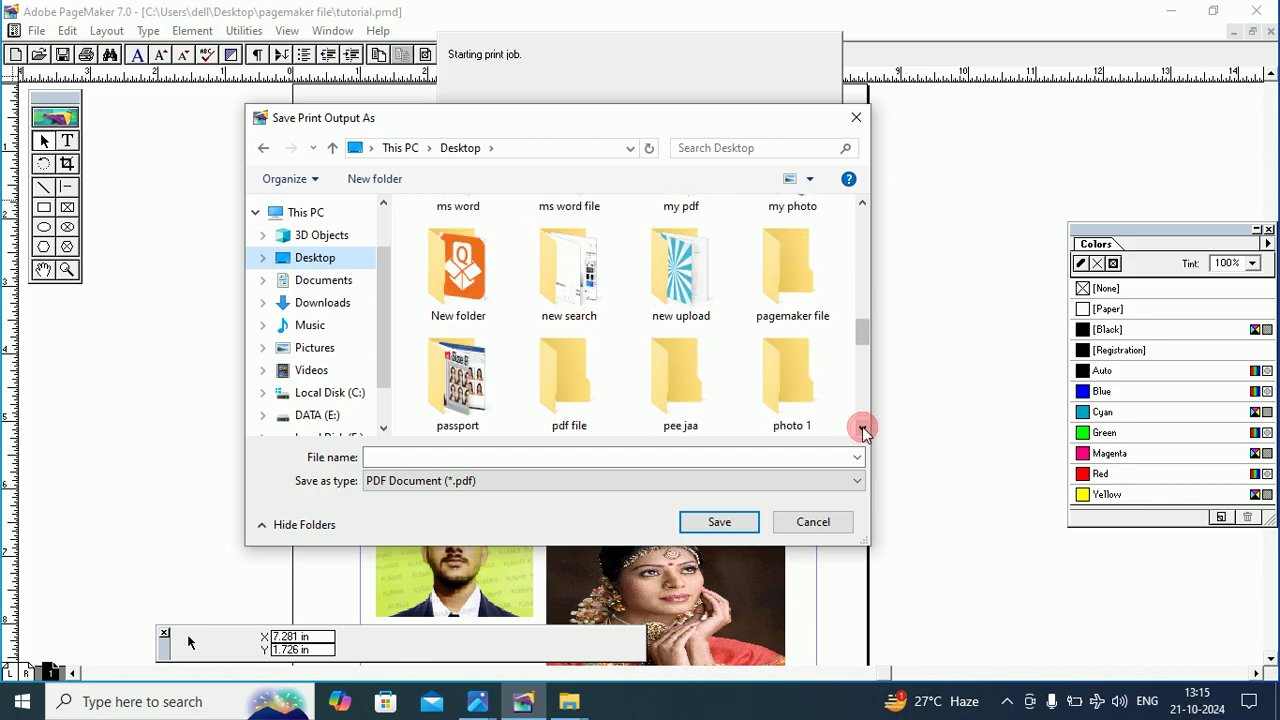
{"action": "double_click", "coordinate": [782, 298]}
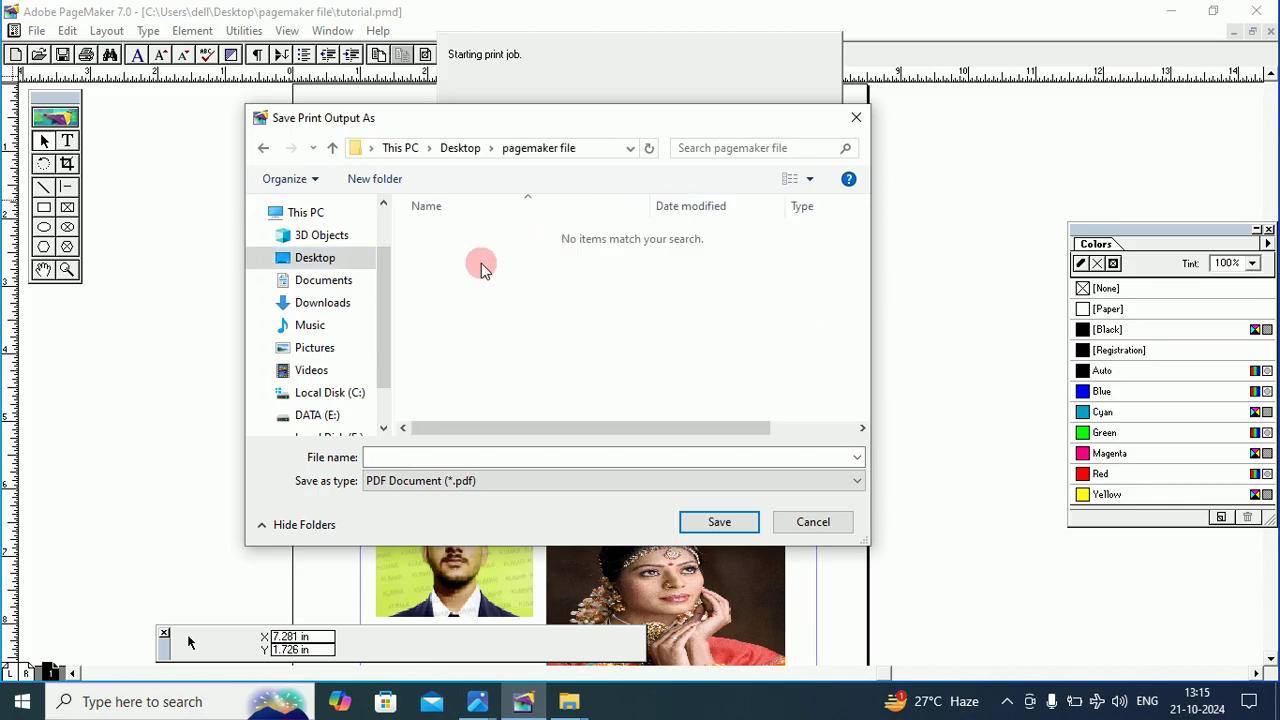
Name the print output "tutorial 1" and save it as a PDF document.
{"action": "left_click", "coordinate": [392, 461]}
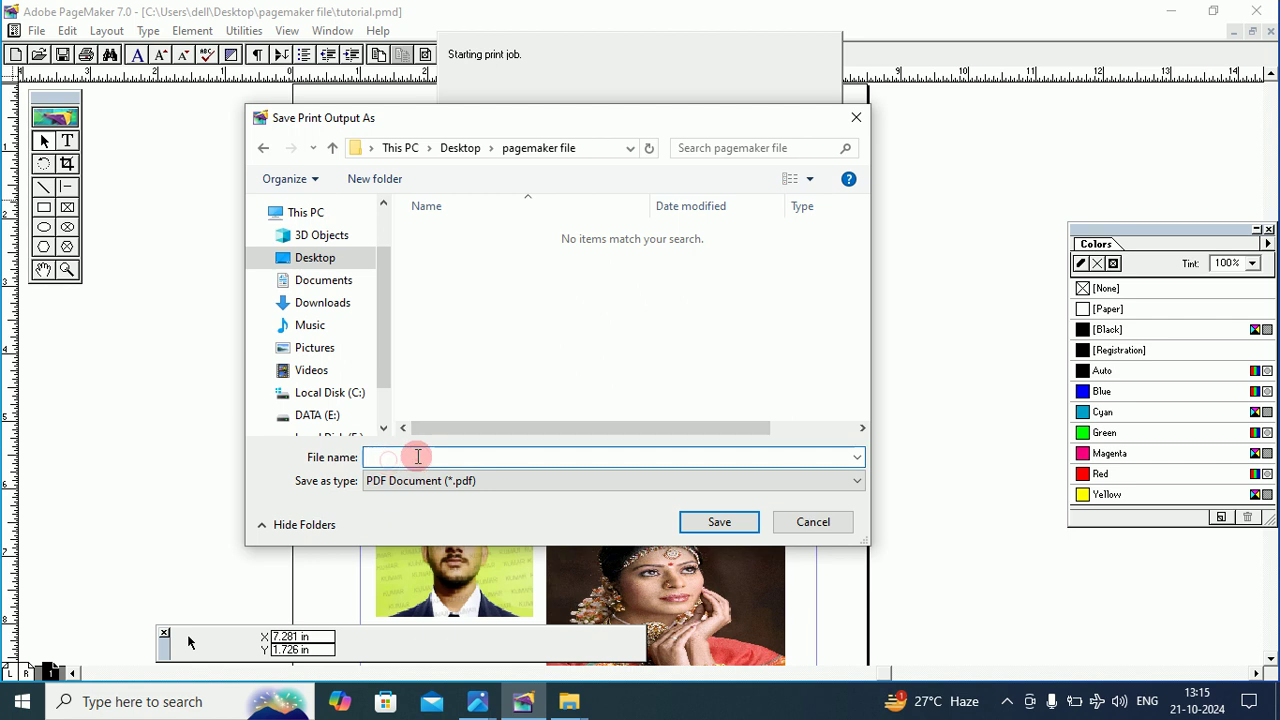
{"action": "type", "text": "tuto"}
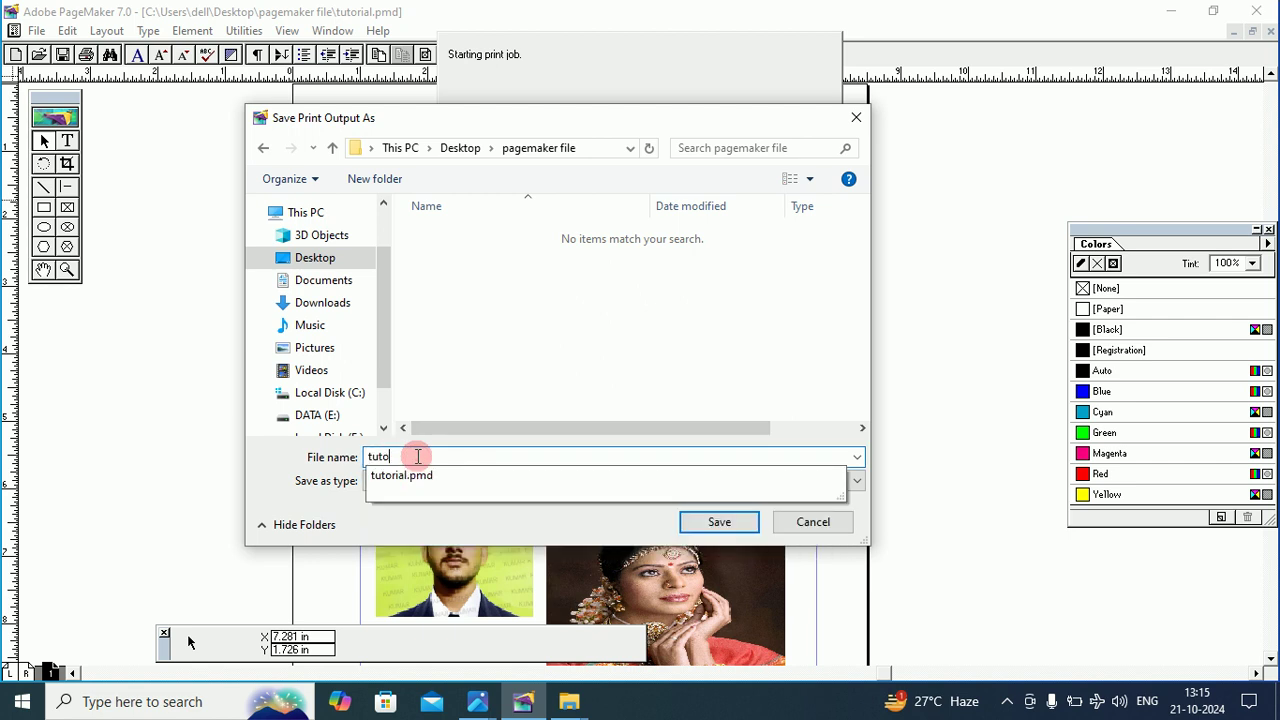
{"action": "type", "text": "rial 1"}
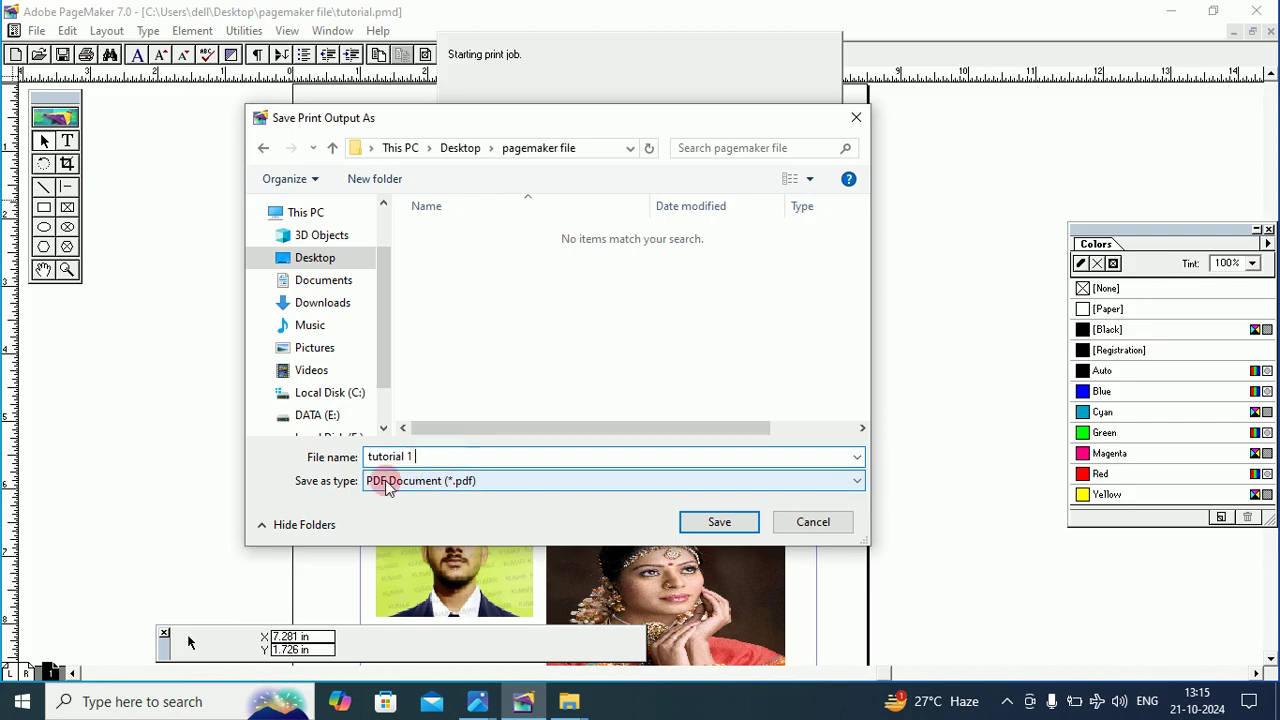
{"action": "left_click", "coordinate": [720, 521]}
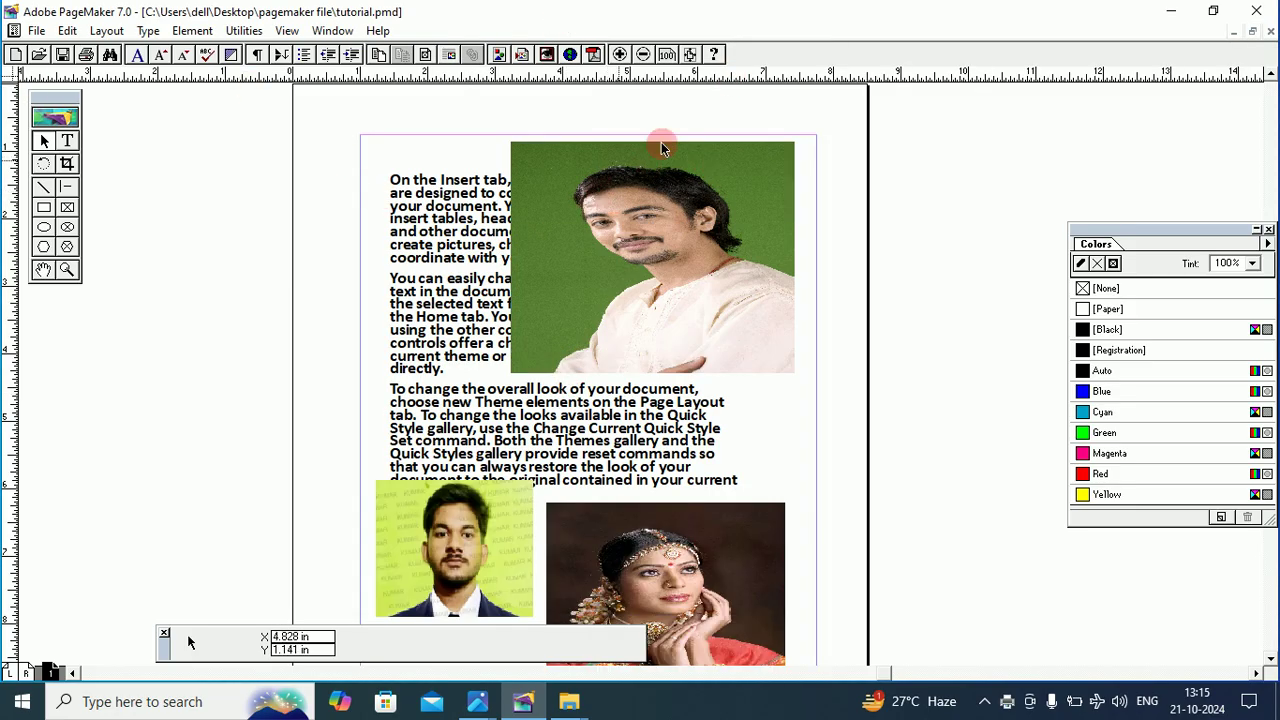
Switch to File Explorer with the desktop's "pagemaker file" folder and open the saved "tutorial" publication.
{"action": "left_click", "coordinate": [1172, 17]}
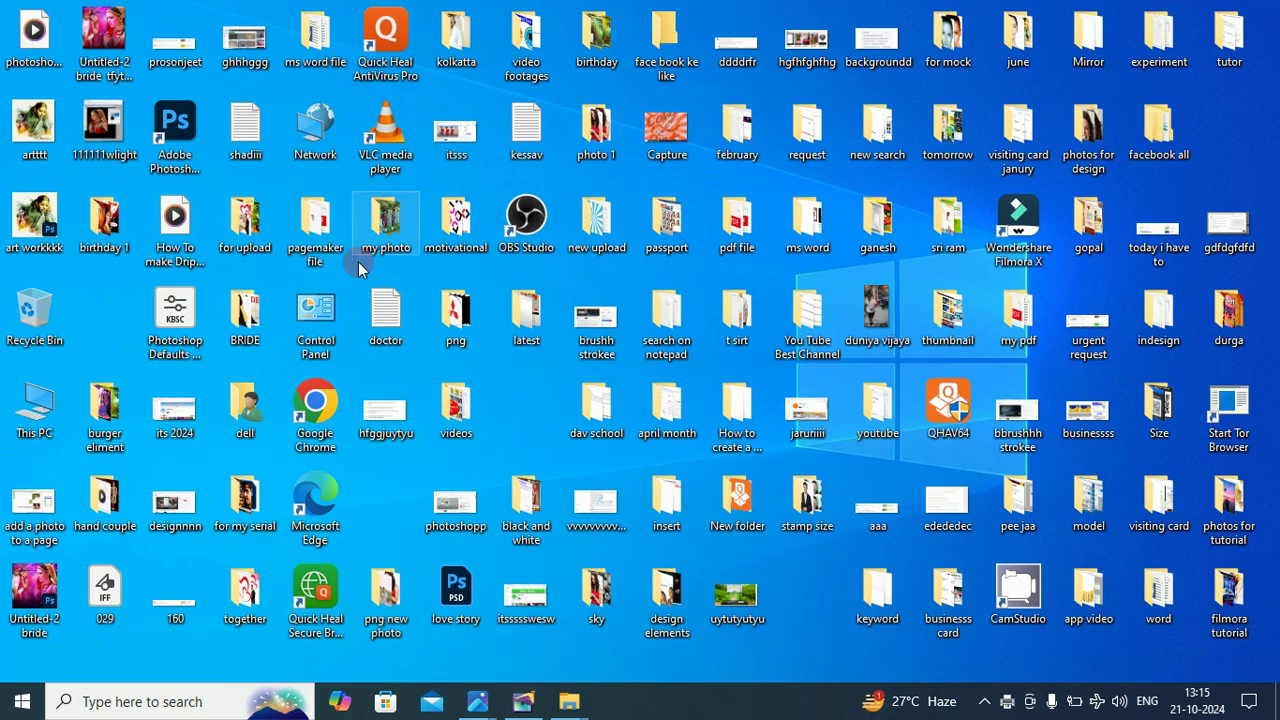
{"action": "double_click", "coordinate": [310, 230]}
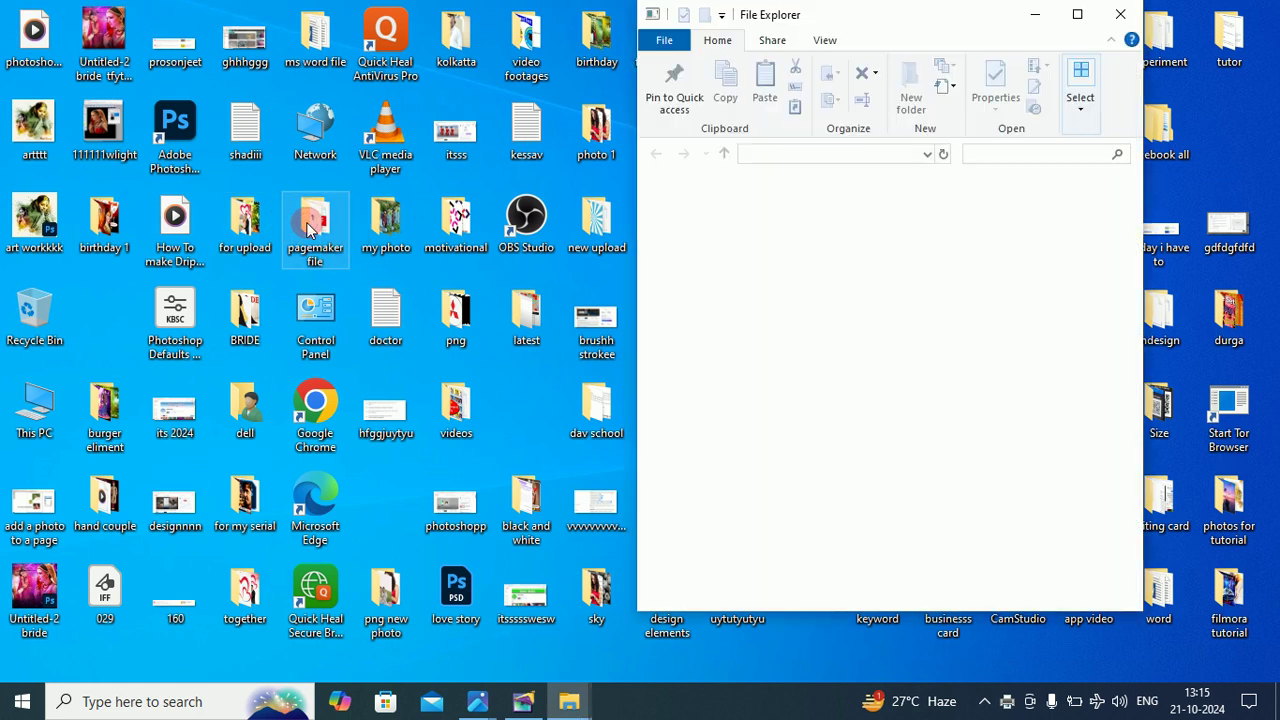
{"action": "left_click", "coordinate": [1077, 16]}
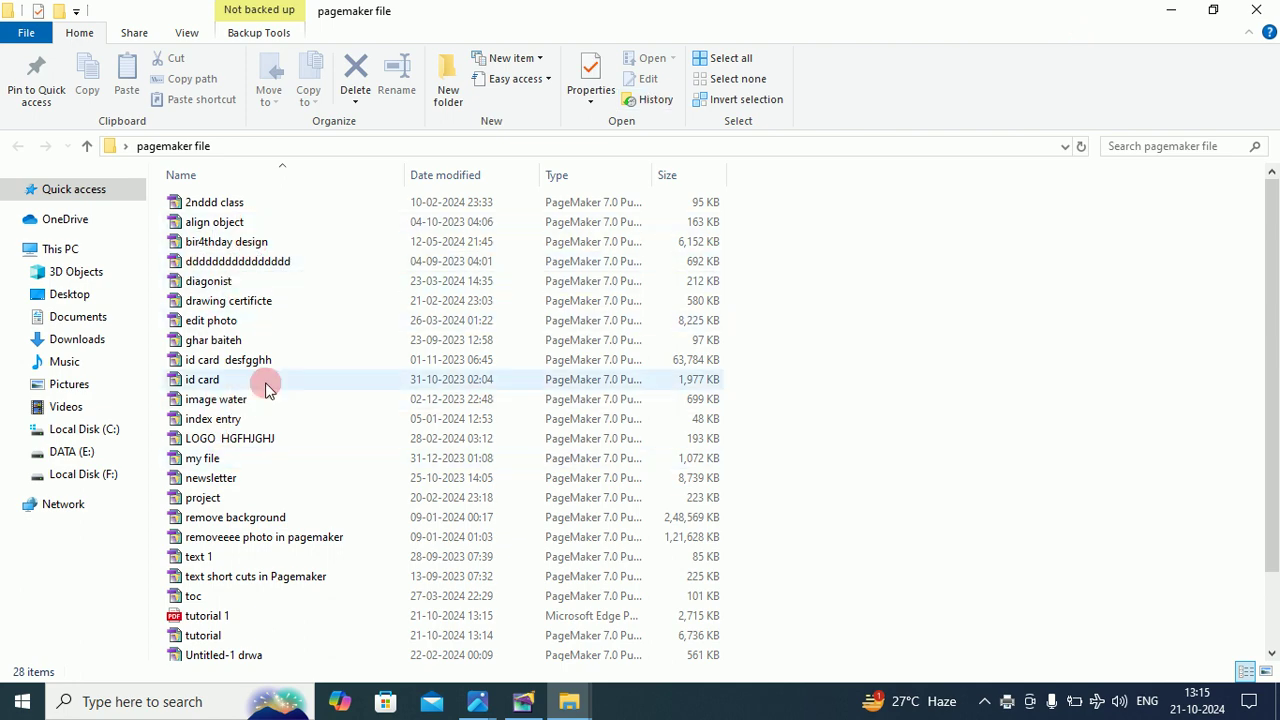
{"action": "scroll", "coordinate": [265, 390], "scroll_direction": "down", "scroll_amount": 2}
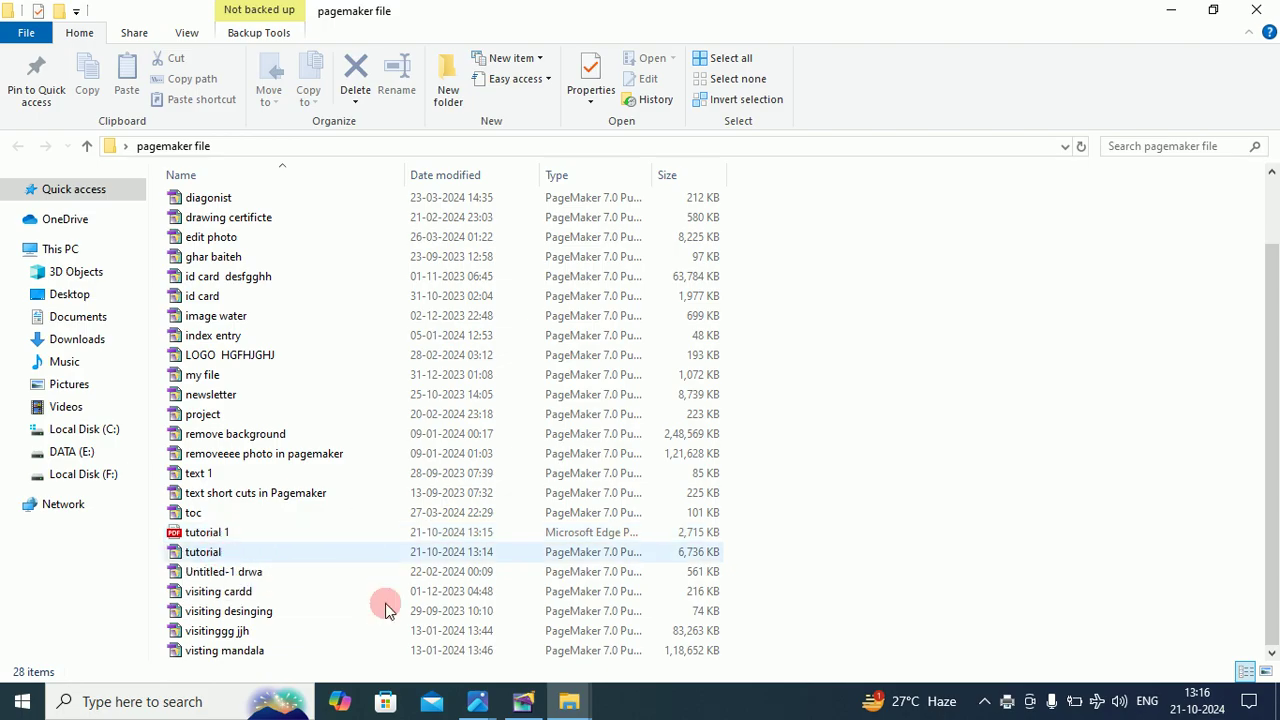
{"action": "double_click", "coordinate": [212, 556]}
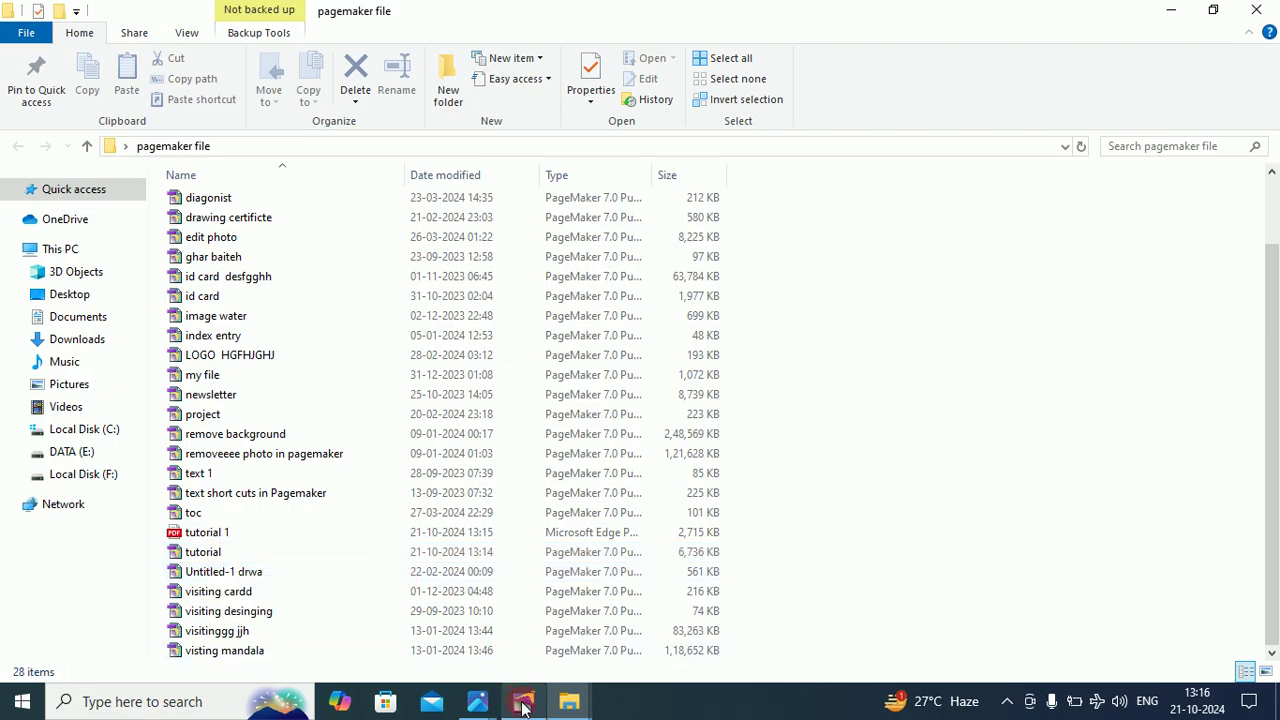